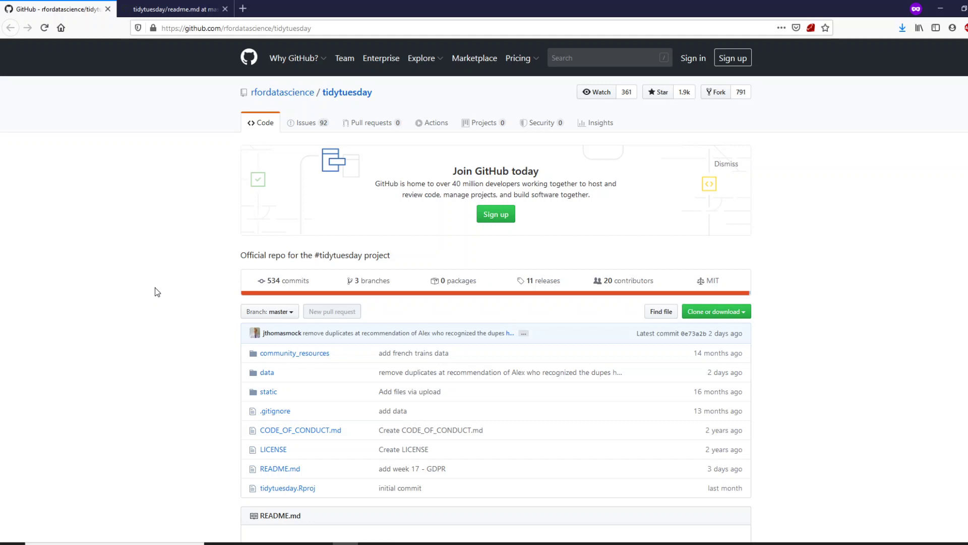
- Scroll the tidytuesday repo page down to the 2020-02-18 Food Consumption and CO2 Emissions readme
{"action": "scroll", "coordinate": [231, 311], "scroll_direction": "down", "scroll_amount": 7}
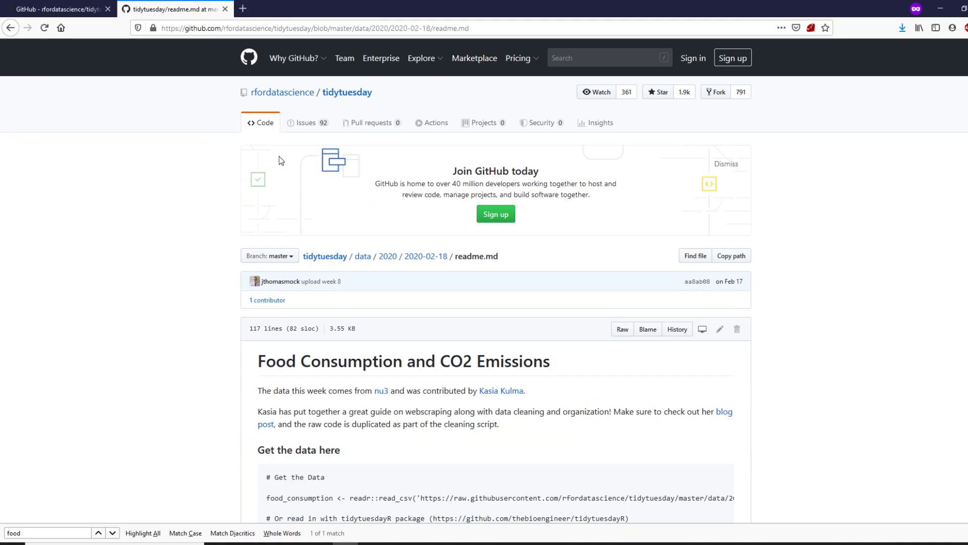
{"action": "left_click", "coordinate": [184, 6]}
{"action": "scroll", "coordinate": [325, 367], "scroll_direction": "down", "scroll_amount": 7}
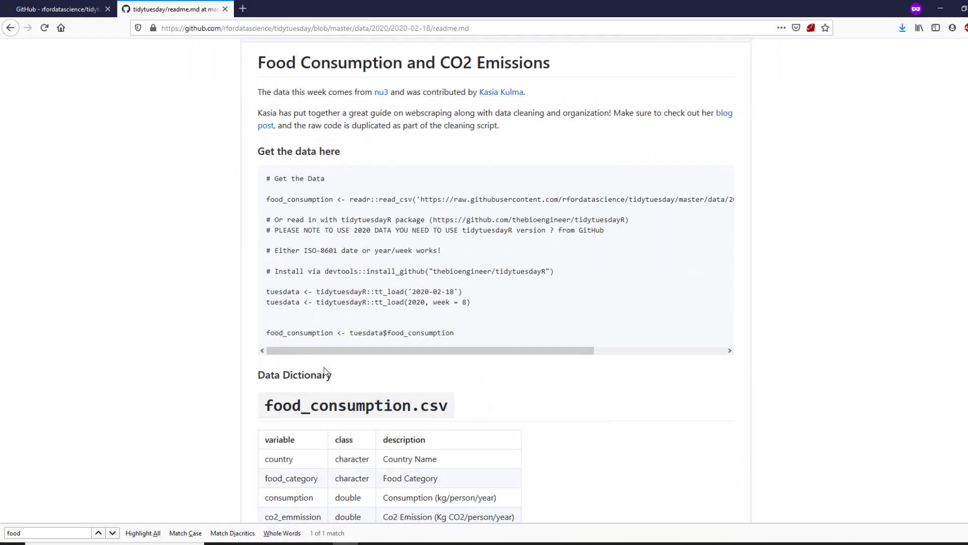
{"action": "scroll", "coordinate": [479, 272], "scroll_direction": "down", "scroll_amount": 4}
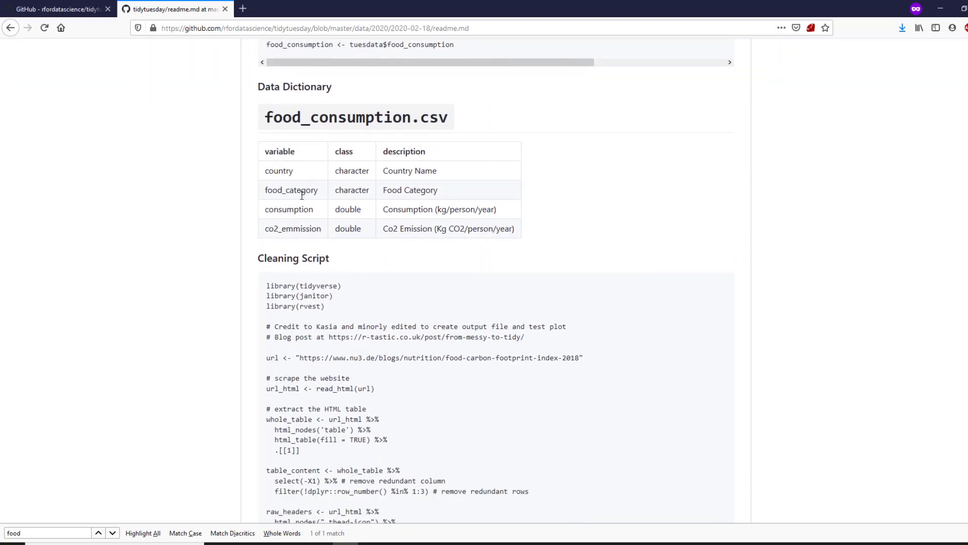
{"action": "scroll", "coordinate": [296, 231], "scroll_direction": "up", "scroll_amount": 7}
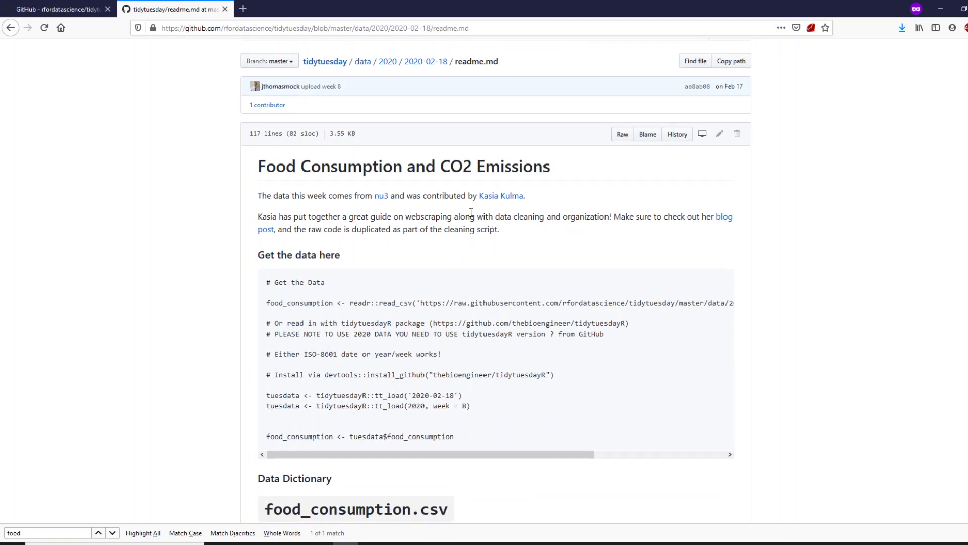
- Switch to the food_consumption workbook and select its entire data table with Ctrl+A
{"action": "key", "text": "alt+Tab"}
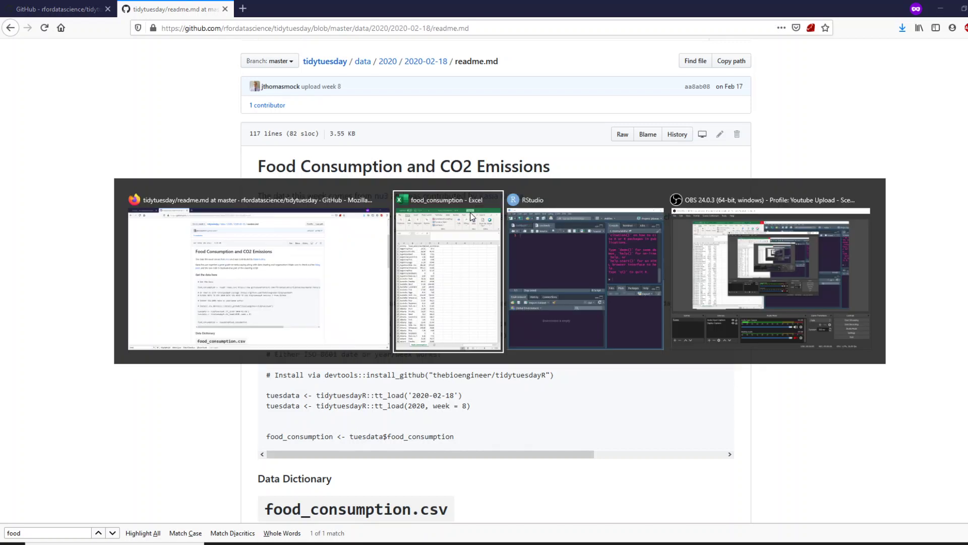
{"action": "key", "text": "alt+Tab"}
{"action": "key", "text": "Tab"}
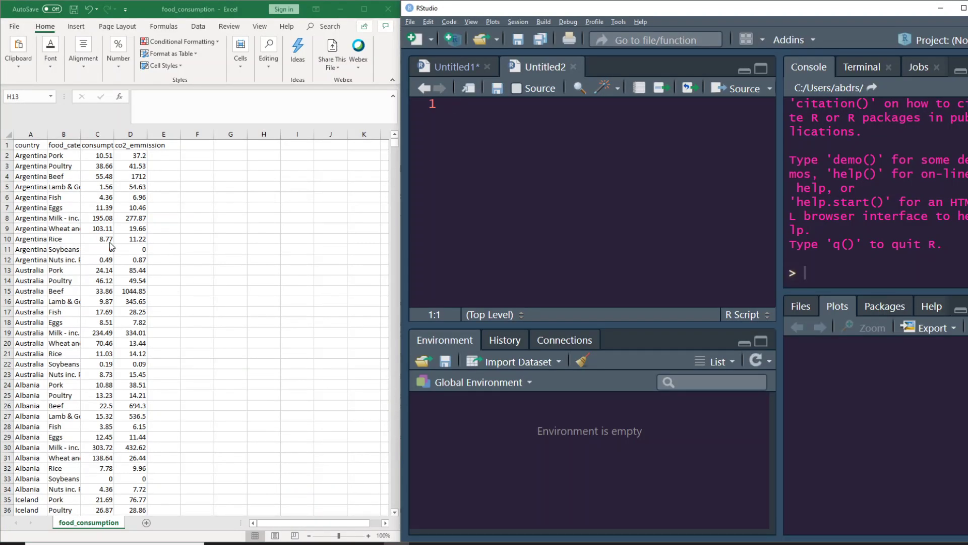
{"action": "key", "text": "alt+Tab"}
{"action": "left_click", "coordinate": [45, 167]}
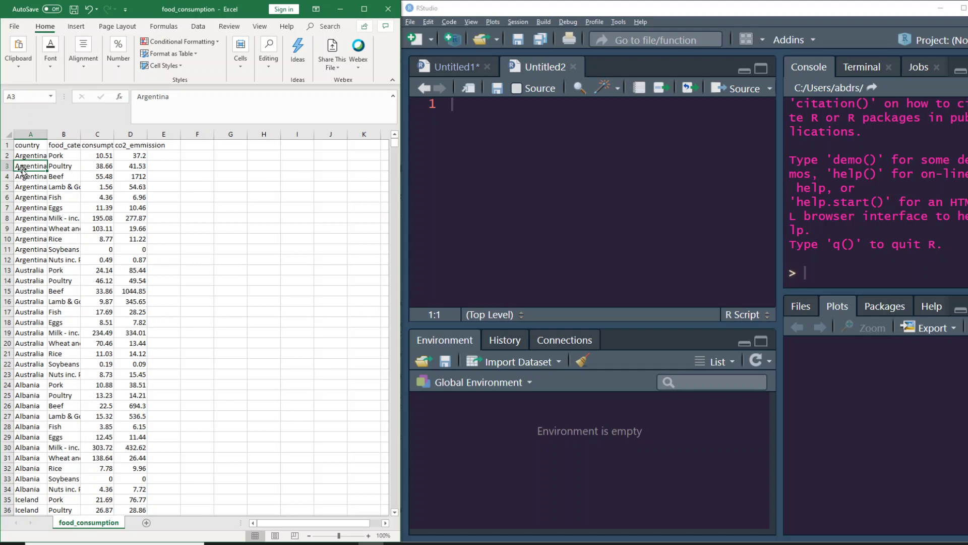
{"action": "left_click", "coordinate": [89, 197]}
{"action": "key", "text": "ctrl+a"}
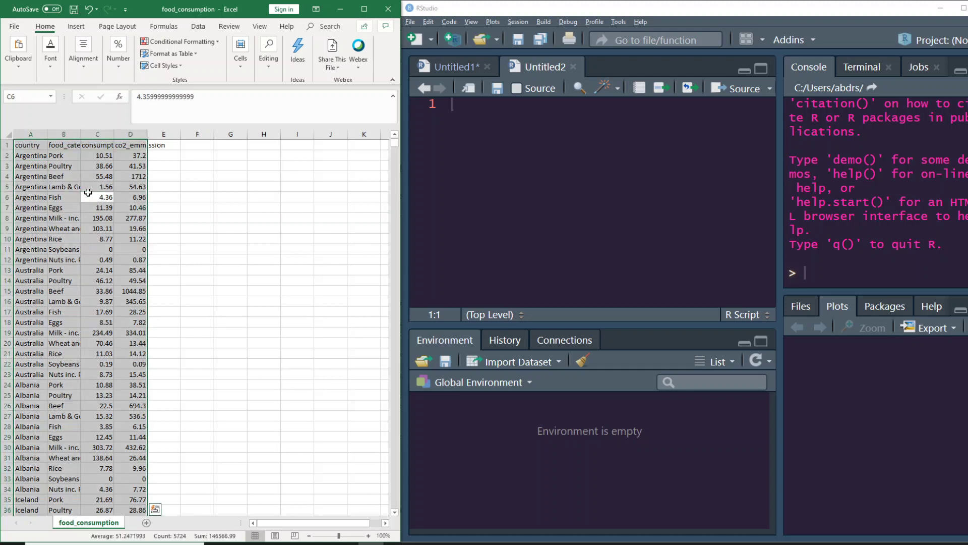
- Widen the Excel window against RStudio while browsing the Insert and Data ribbons
{"action": "left_click", "coordinate": [76, 26]}
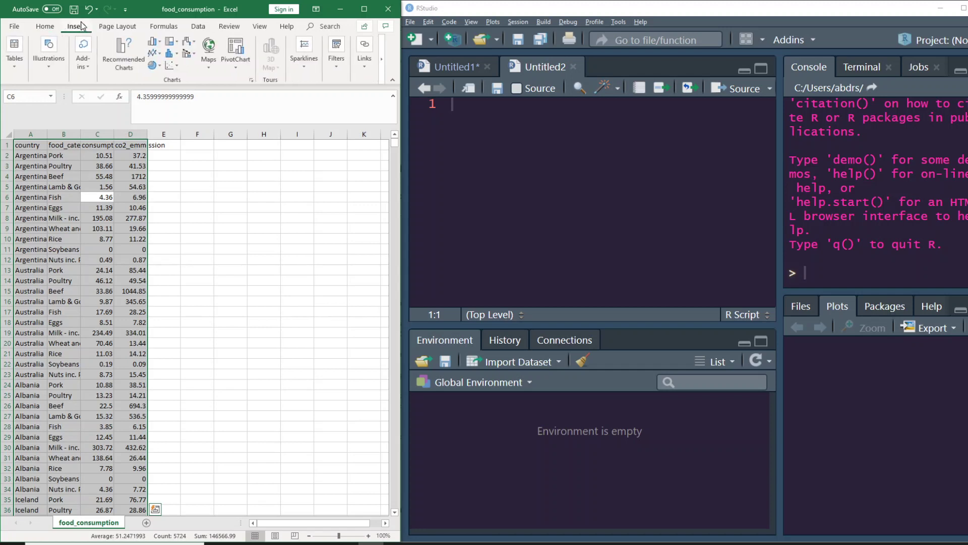
{"action": "left_click", "coordinate": [198, 28]}
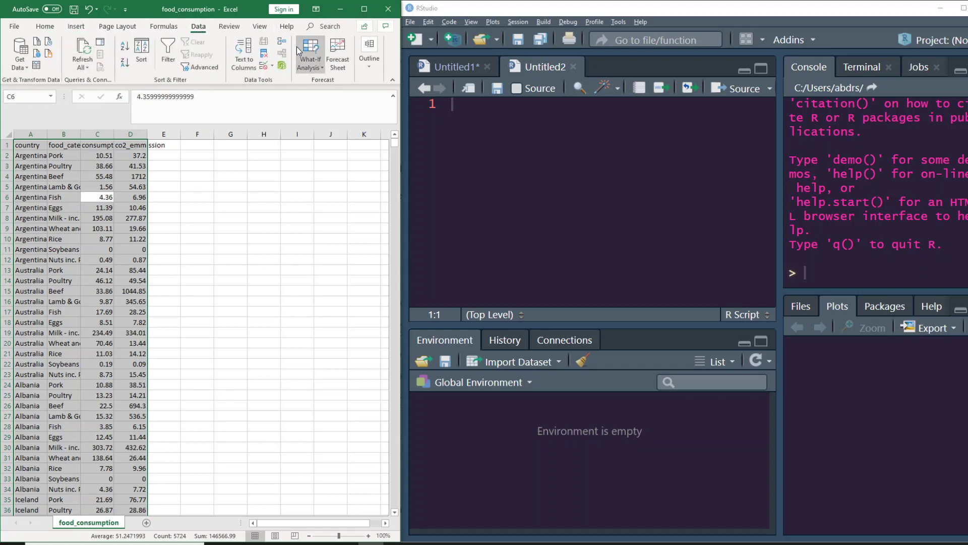
{"action": "left_click_drag", "start_coordinate": [403, 50], "coordinate": [624, 49]}
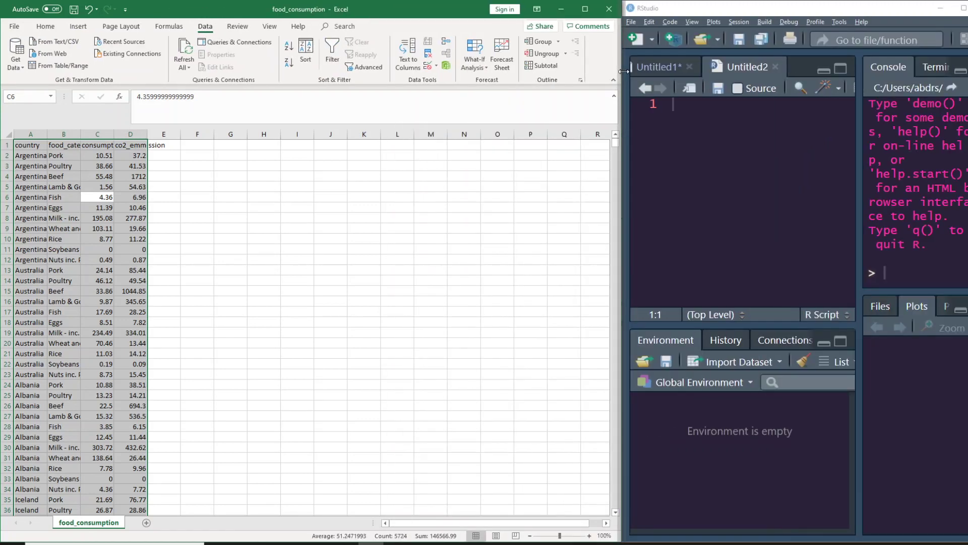
{"action": "left_click", "coordinate": [44, 31]}
{"action": "left_click", "coordinate": [78, 26]}
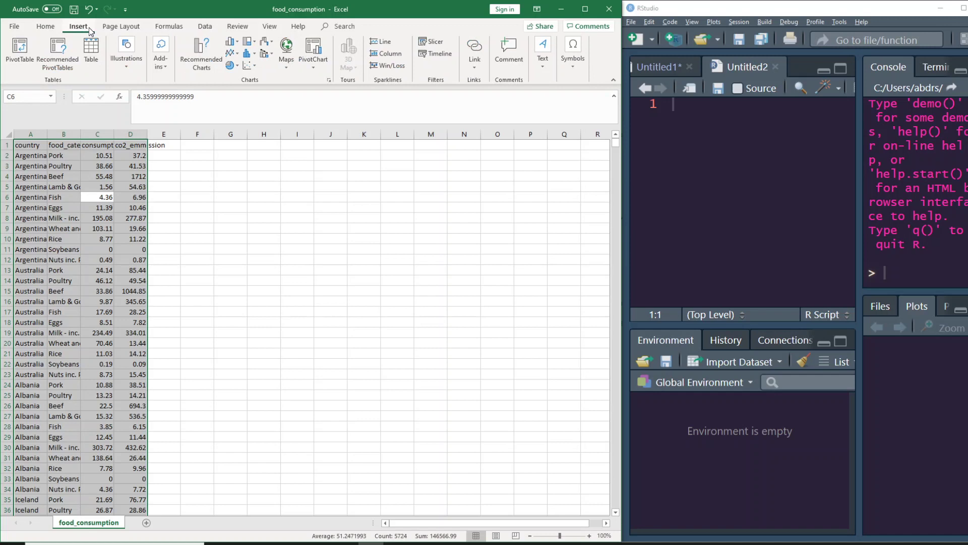
- Insert a PivotTable on a new sheet with country as rows and Sum of co2_emmission as values
{"action": "left_click", "coordinate": [20, 51]}
{"action": "key", "text": "Return"}
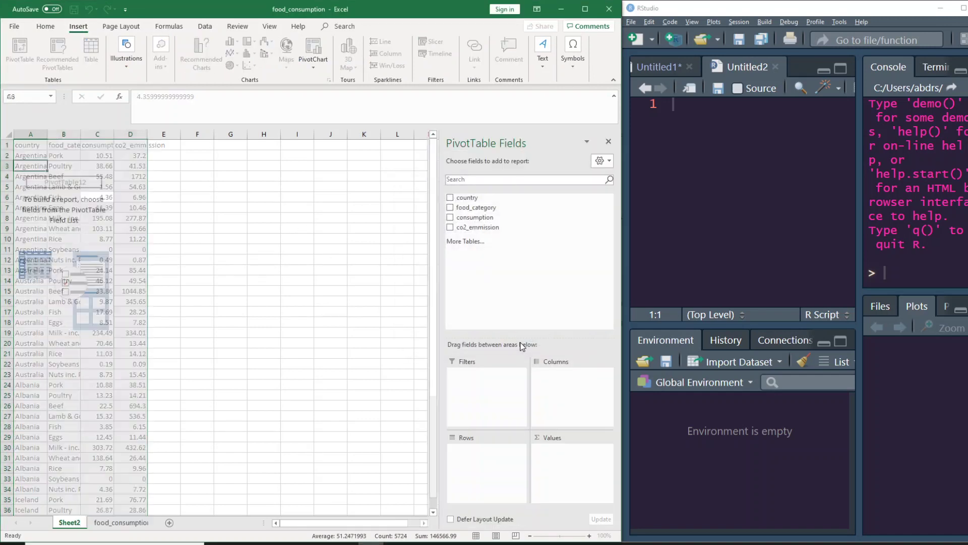
{"action": "left_click", "coordinate": [91, 248]}
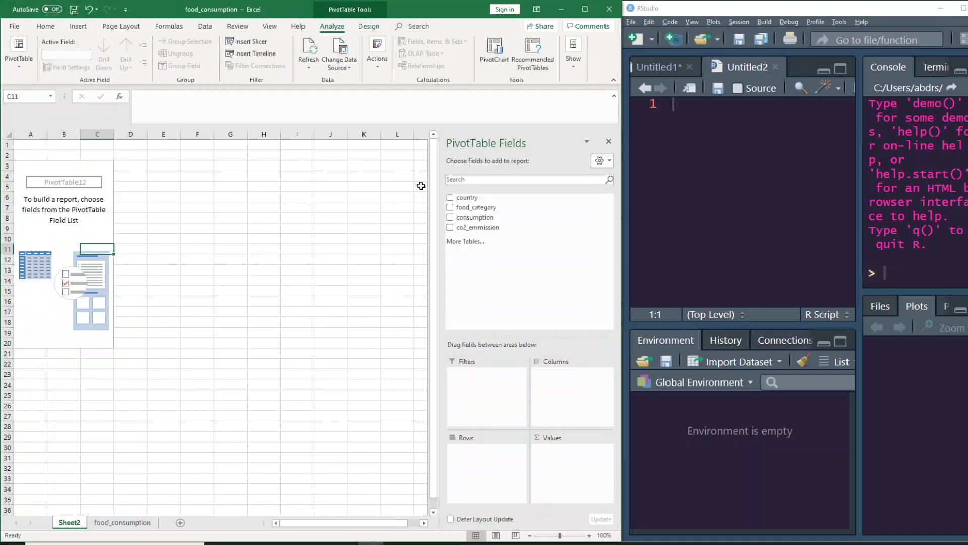
{"action": "left_click_drag", "start_coordinate": [472, 202], "coordinate": [498, 480]}
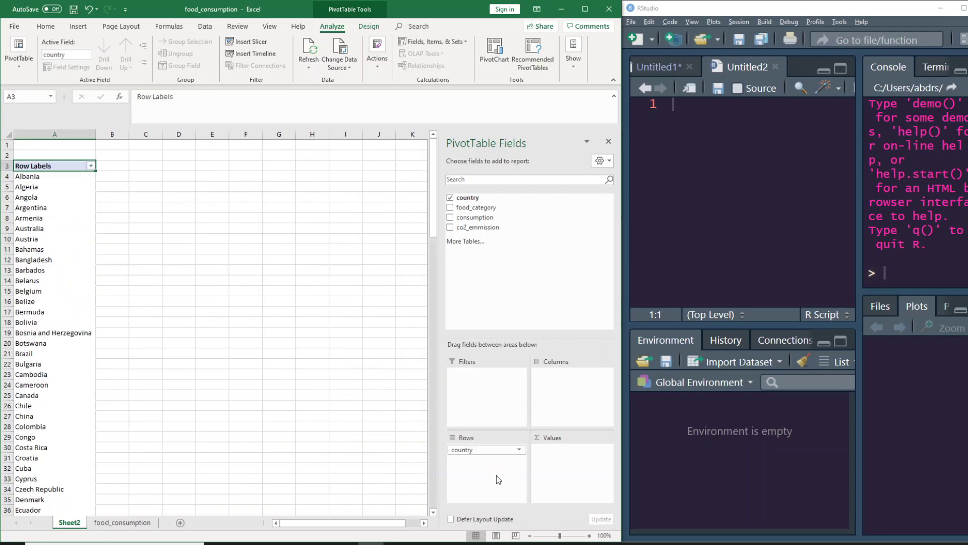
{"action": "left_click_drag", "start_coordinate": [479, 232], "coordinate": [573, 467]}
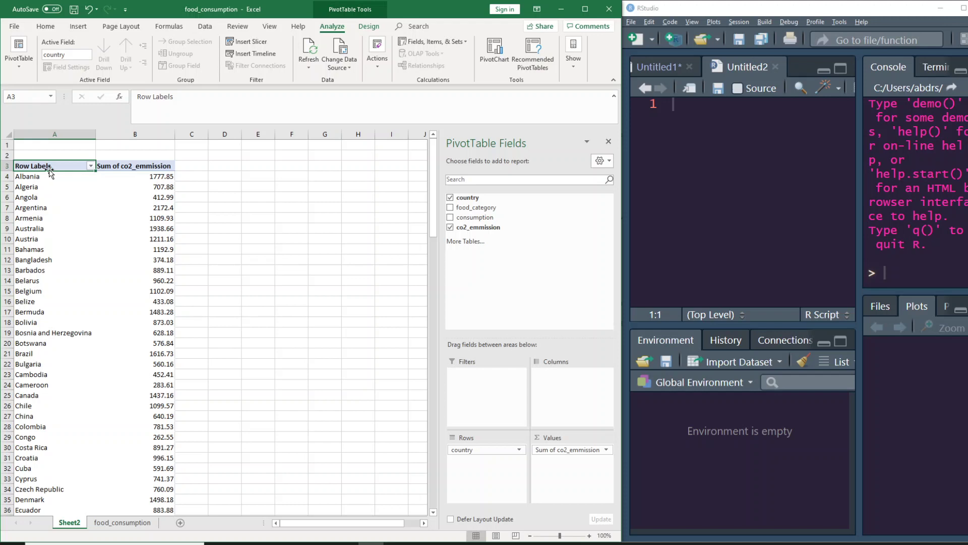
- Inspect the Sum of co2_emmission column cells and drag the PivotTable Fields pane wider
{"action": "left_click", "coordinate": [156, 167]}
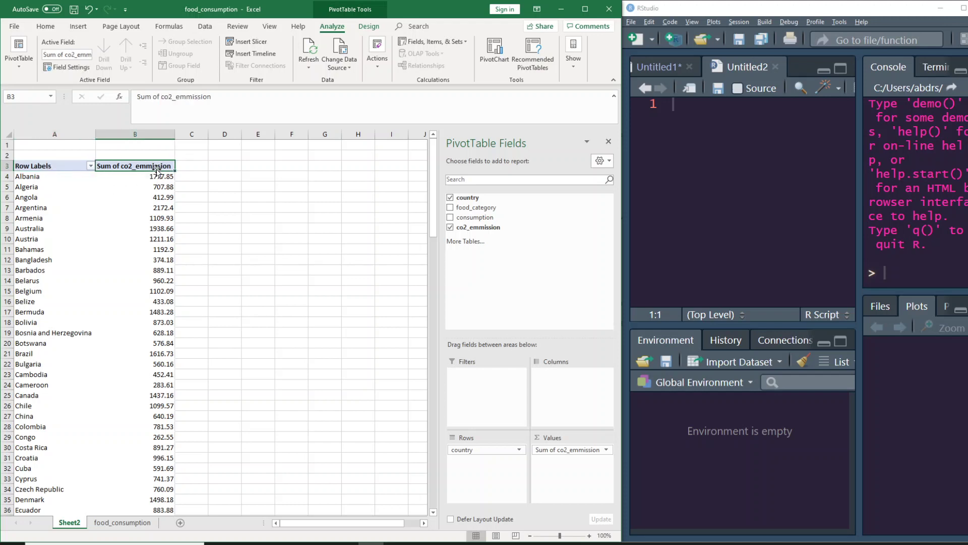
{"action": "right_click", "coordinate": [164, 171]}
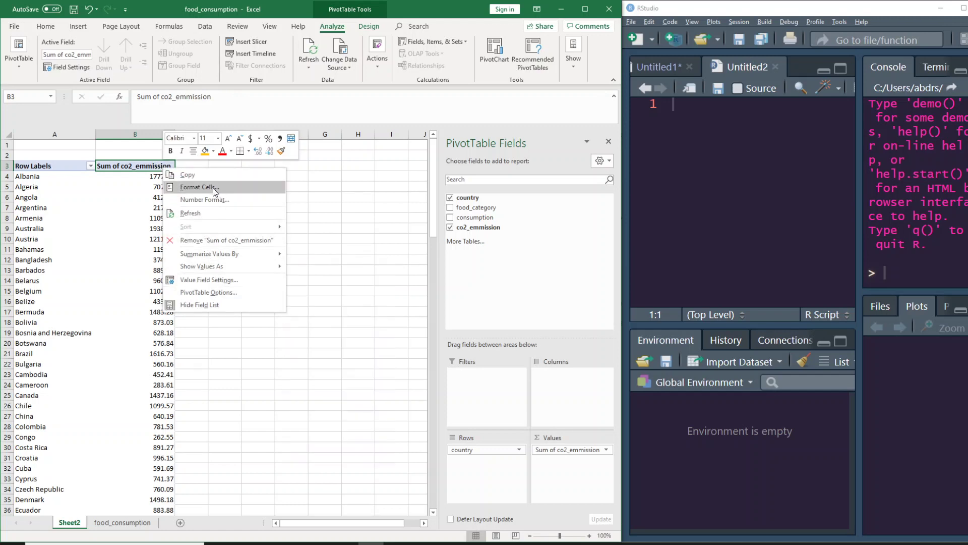
{"action": "key", "text": "Escape"}
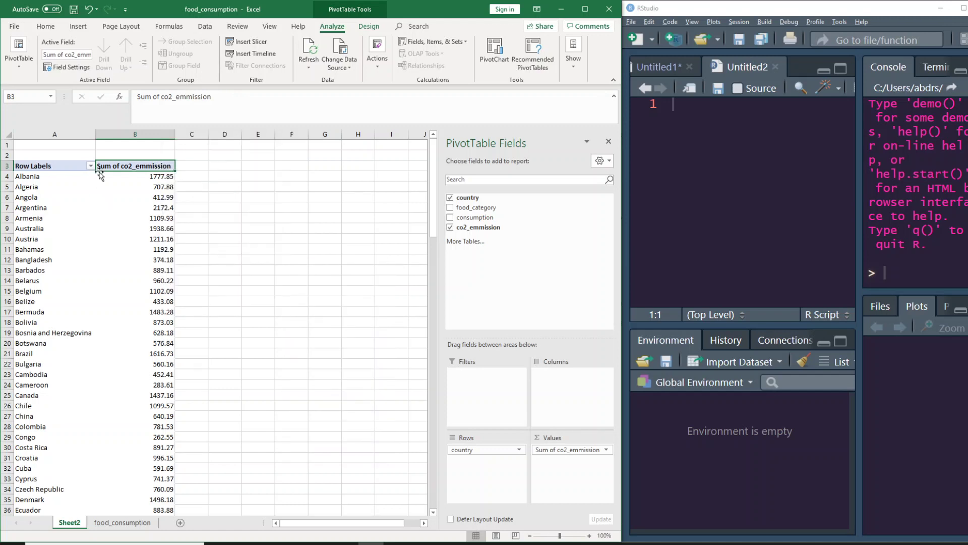
{"action": "left_click", "coordinate": [160, 174]}
{"action": "left_click", "coordinate": [157, 228]}
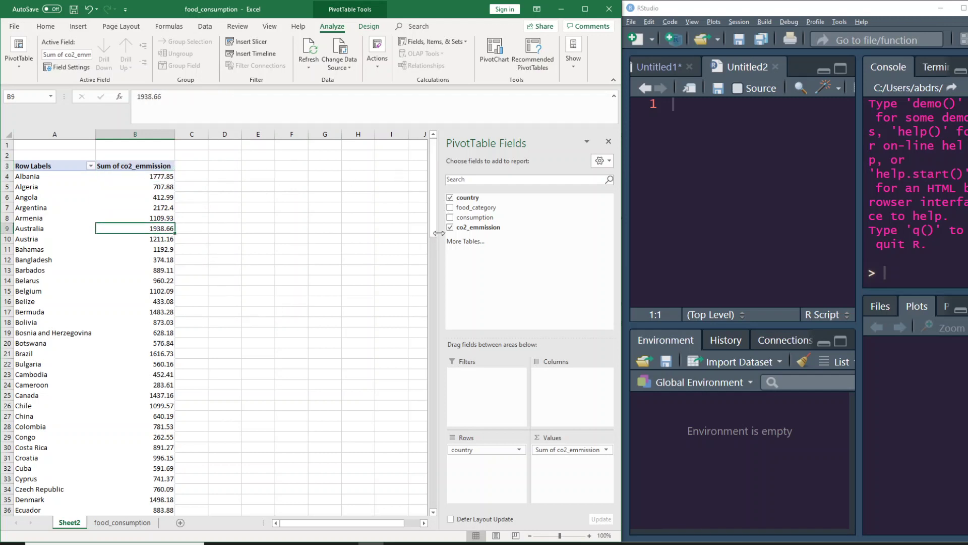
{"action": "left_click_drag", "start_coordinate": [441, 233], "coordinate": [369, 230]}
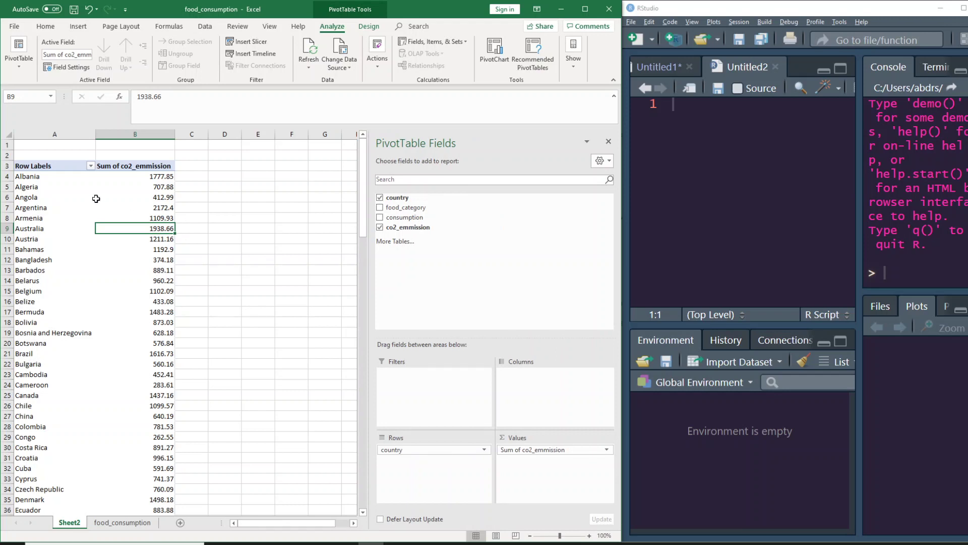
{"action": "mouse_move", "coordinate": [96, 199]}
- Copy the pivot's country CO2 sums A3:B133, leaving out the Grand Total row
{"action": "left_click_drag", "start_coordinate": [622, 150], "coordinate": [508, 151]}
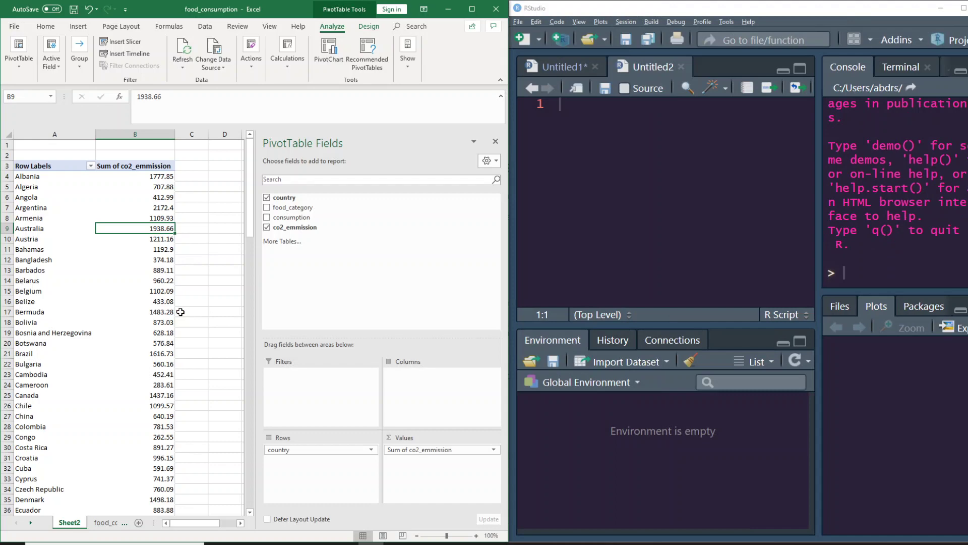
{"action": "scroll", "coordinate": [181, 312], "scroll_direction": "down", "scroll_amount": 2}
{"action": "scroll", "coordinate": [71, 216], "scroll_direction": "up", "scroll_amount": 2}
{"action": "left_click", "coordinate": [39, 180]}
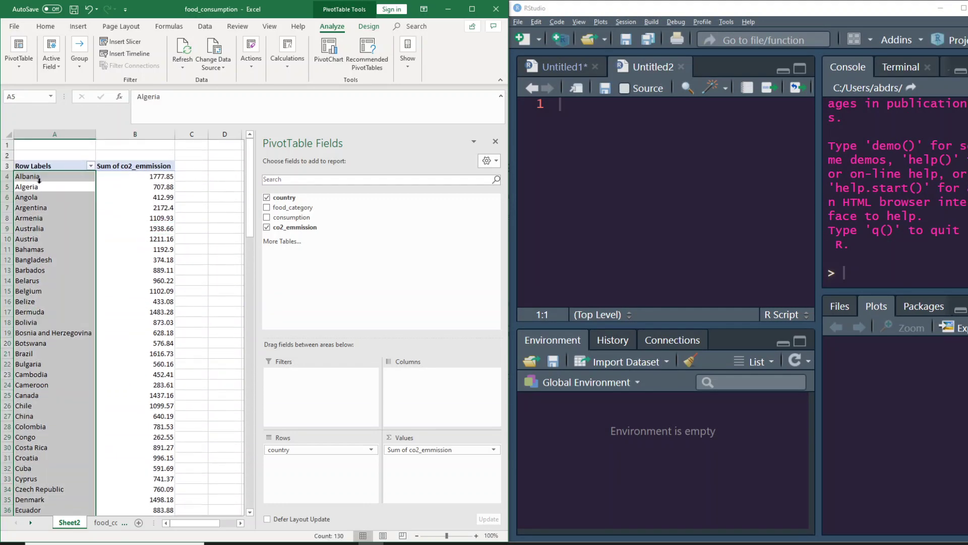
{"action": "key", "text": "Down"}
{"action": "key", "text": "Up"}
{"action": "key", "text": "Up"}
{"action": "key", "text": "Up"}
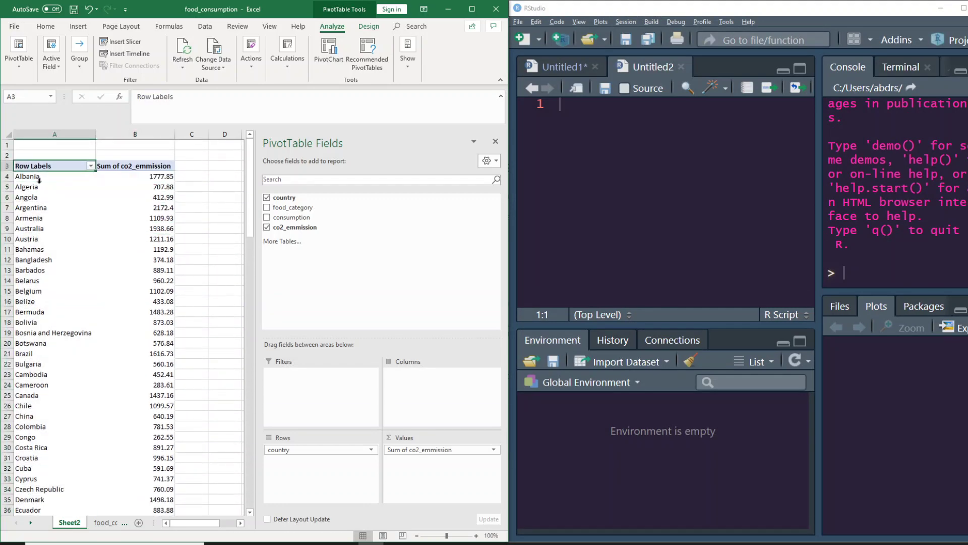
{"action": "key", "text": "ctrl+shift+Right"}
{"action": "key", "text": "ctrl+shift+Down"}
{"action": "key", "text": "shift+Up"}
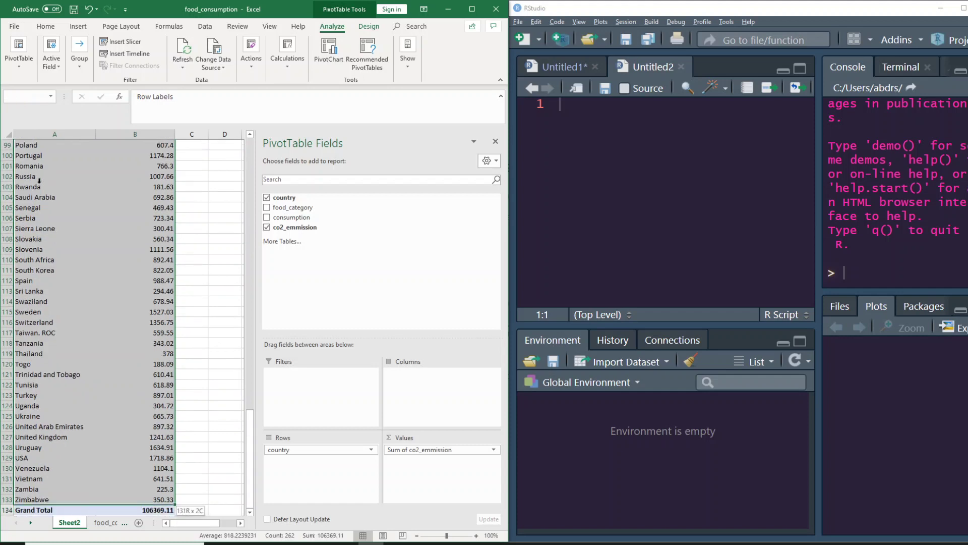
{"action": "key", "text": "ctrl+c"}
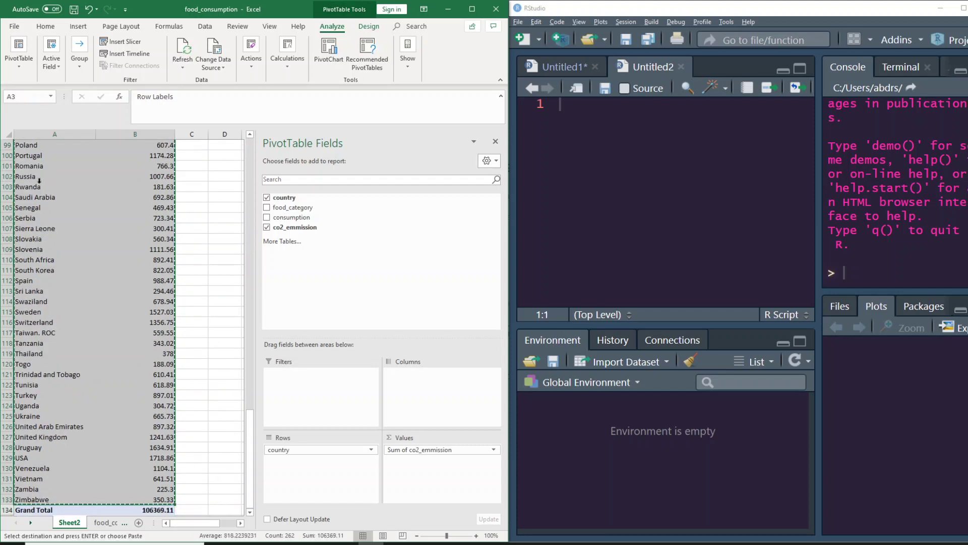
- Paste the sums as values into A1 of a new Sheet3 and select the pasted table
{"action": "left_click", "coordinate": [139, 523]}
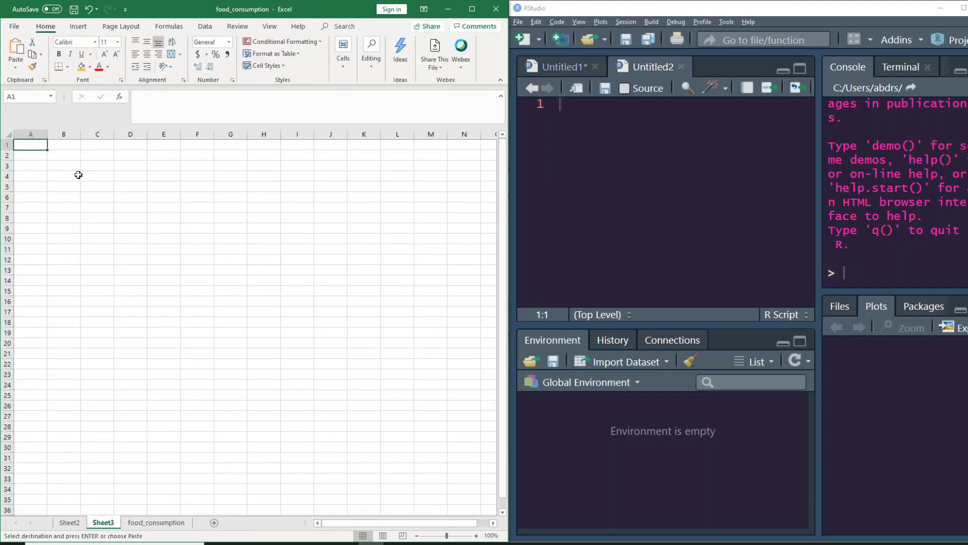
{"action": "right_click", "coordinate": [33, 146]}
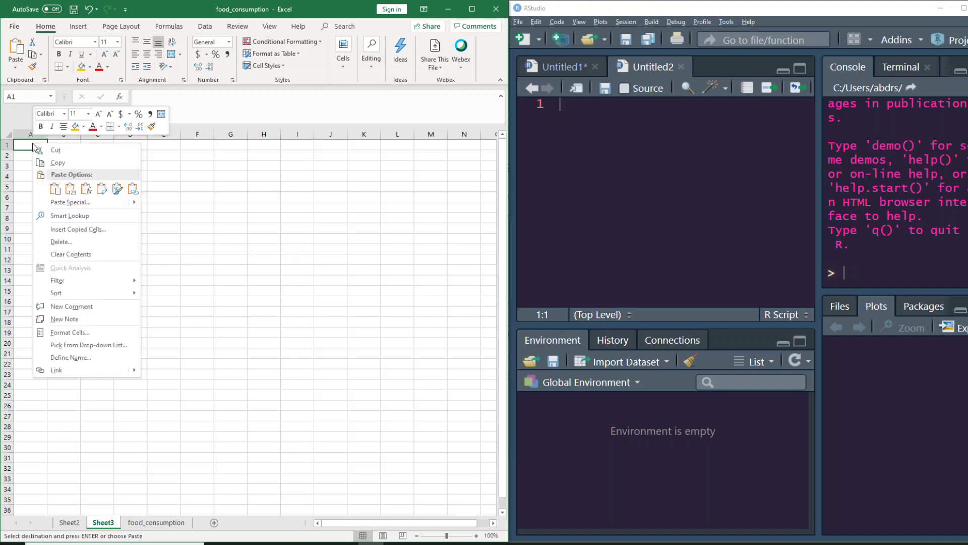
{"action": "left_click", "coordinate": [70, 190]}
{"action": "left_click", "coordinate": [116, 178]}
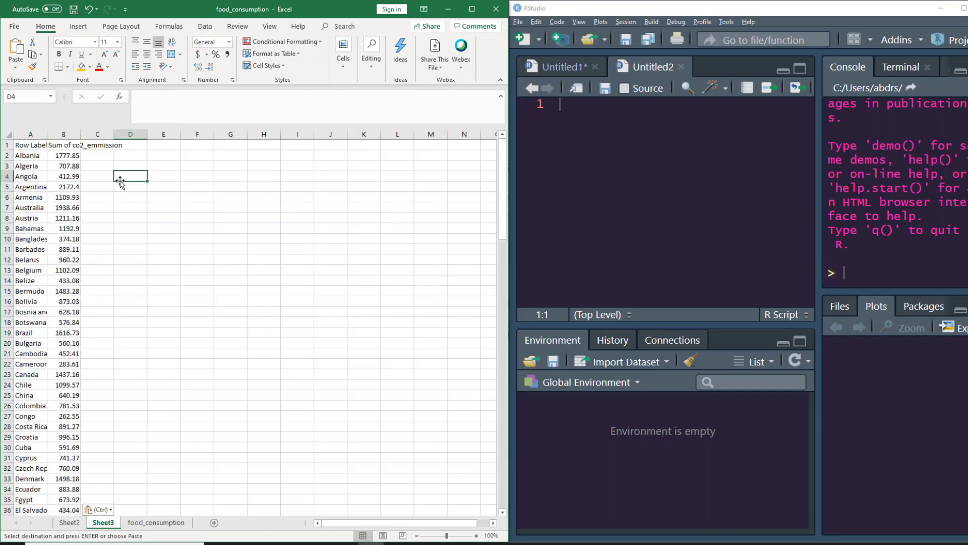
{"action": "left_click", "coordinate": [22, 153]}
{"action": "key", "text": "Up"}
{"action": "key", "text": "ctrl+shift+Right"}
{"action": "key", "text": "ctrl+shift+Down"}
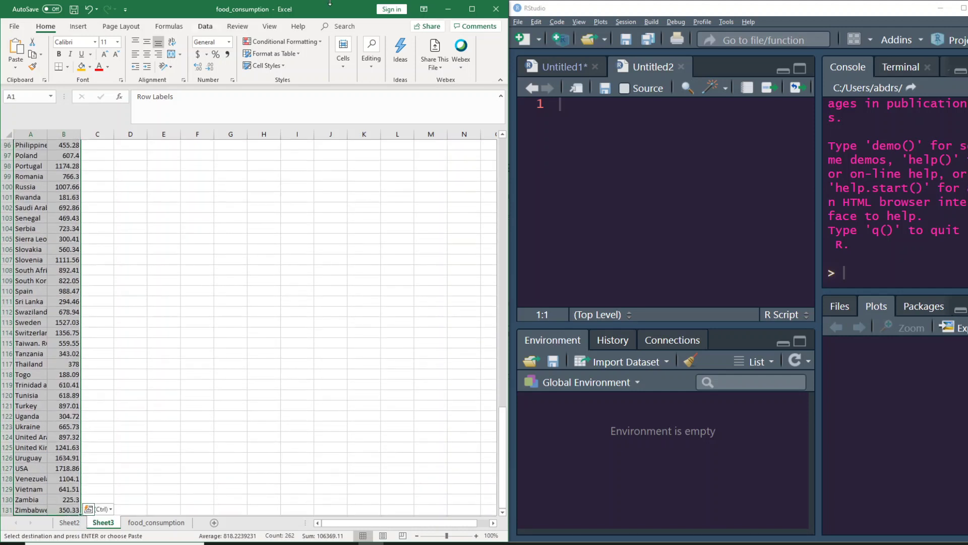
- Sort the table by Sum of co2_emission, Largest to Smallest
{"action": "left_click", "coordinate": [206, 26]}
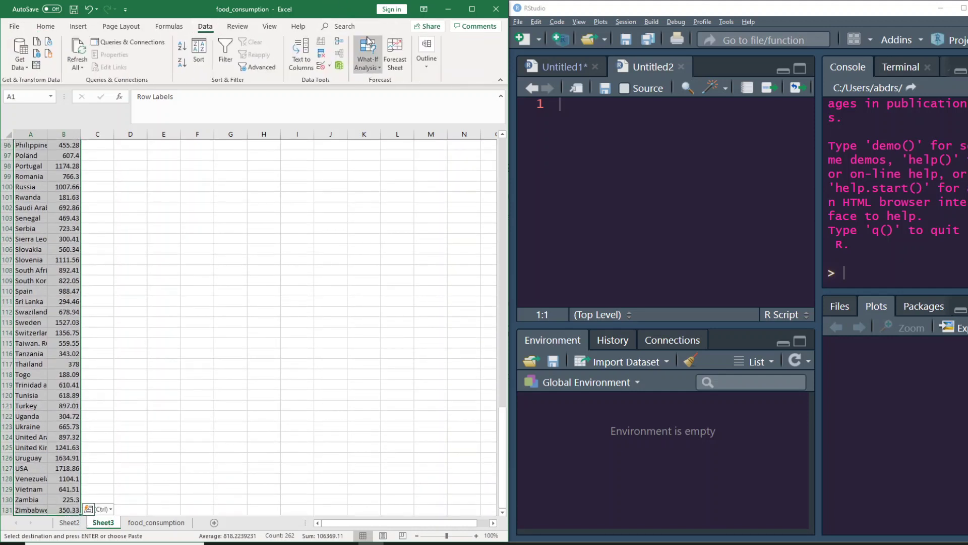
{"action": "left_click", "coordinate": [204, 41]}
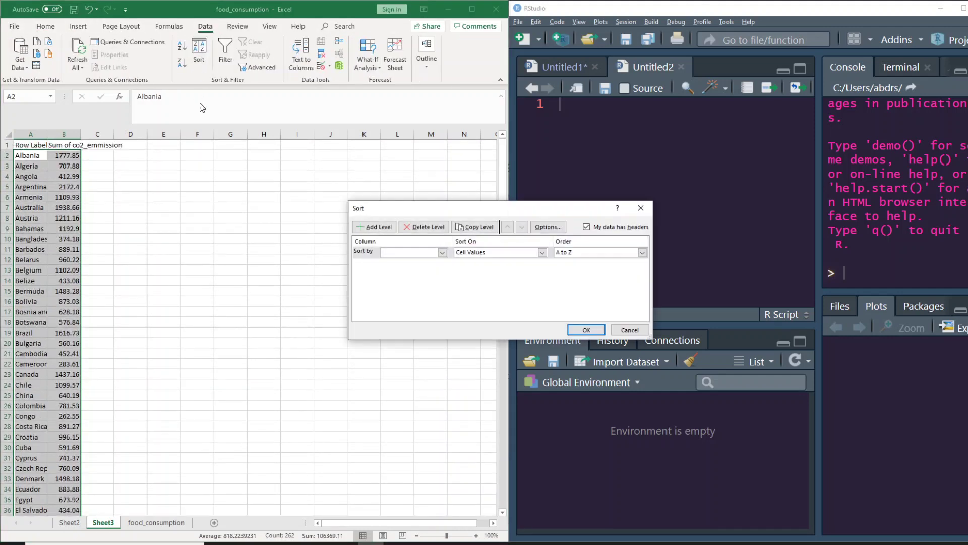
{"action": "left_click", "coordinate": [439, 255]}
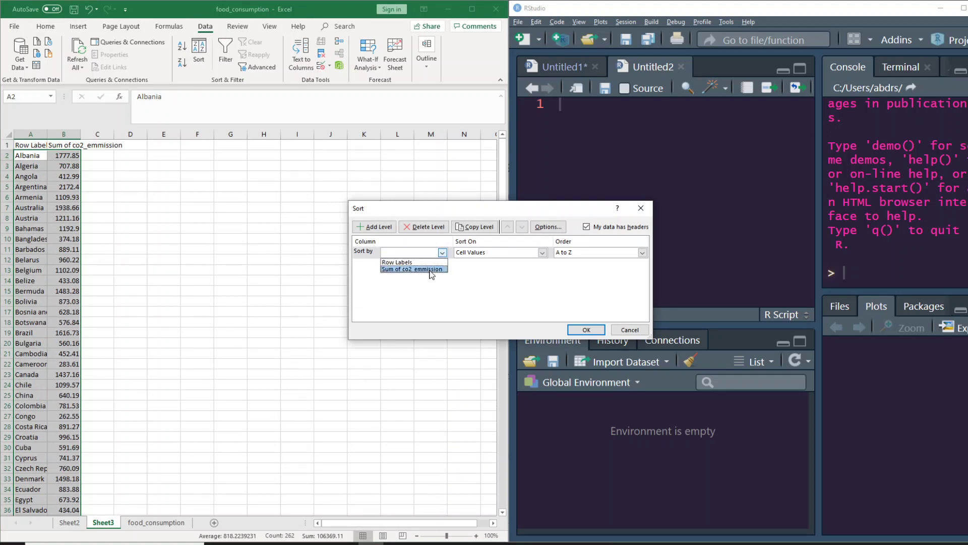
{"action": "left_click", "coordinate": [430, 271]}
{"action": "left_click", "coordinate": [585, 254]}
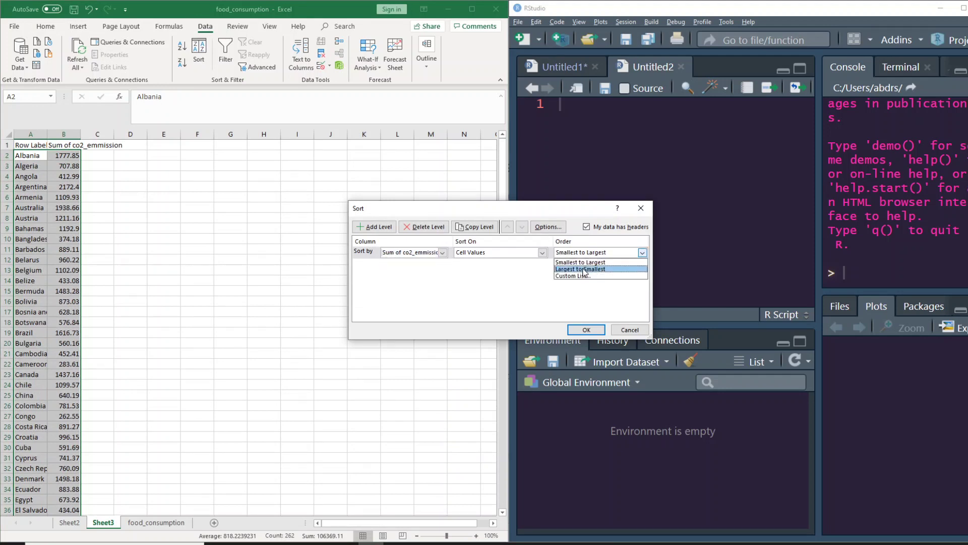
{"action": "left_click", "coordinate": [586, 268]}
{"action": "left_click", "coordinate": [587, 330]}
- Autofit column A so full country names are visible
{"action": "left_click", "coordinate": [284, 311]}
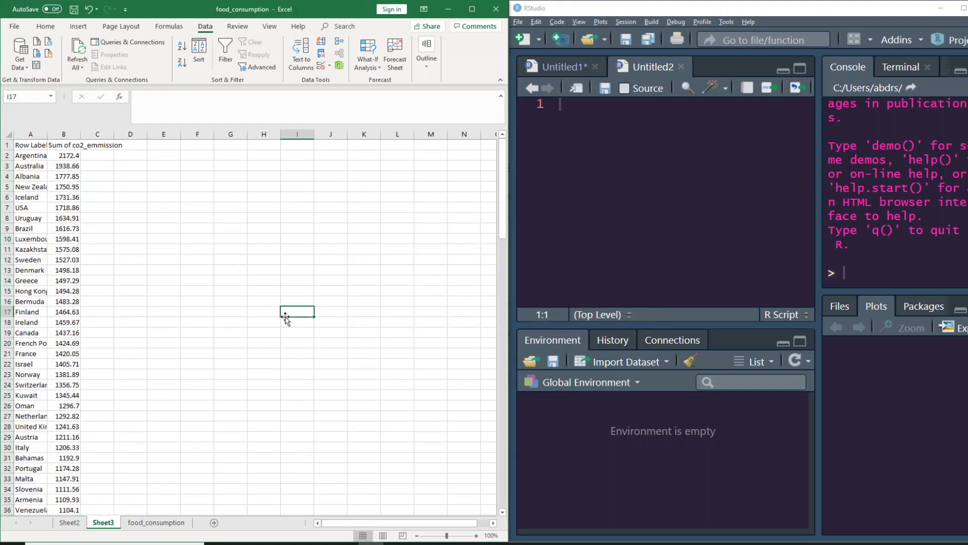
{"action": "double_click", "coordinate": [47, 133]}
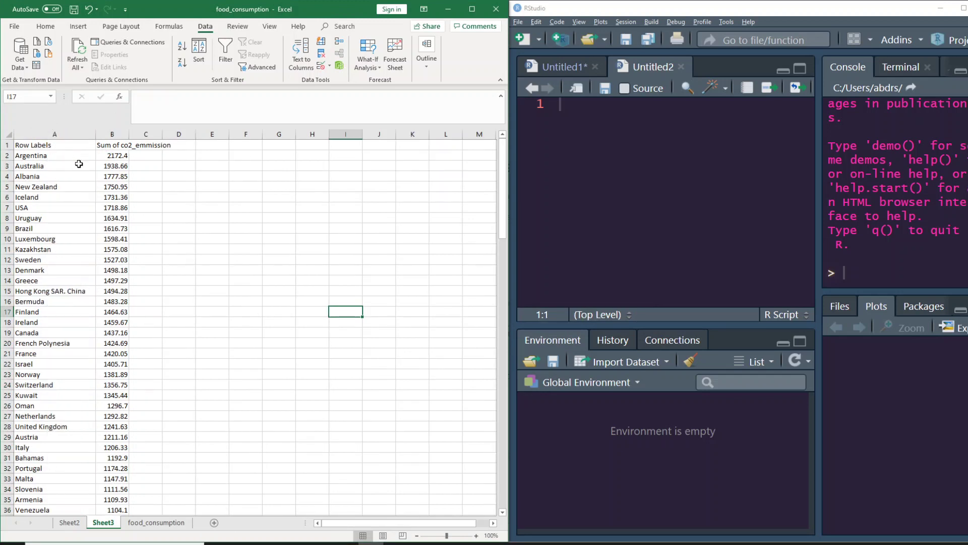
{"action": "left_click", "coordinate": [52, 164]}
- Select A1:B20, the top 20 countries of the sorted table
{"action": "key", "text": "Up"}
{"action": "key", "text": "Up"}
{"action": "key", "text": "shift+Right"}
{"action": "key", "text": "shift+Down"}
{"action": "key", "text": "shift+Down"}
{"action": "key", "text": "shift+Down"}
{"action": "key", "text": "shift+Down"}
{"action": "key", "text": "shift+Down"}
{"action": "key", "text": "shift+Down"}
{"action": "key", "text": "shift+Down"}
{"action": "key", "text": "shift+Down"}
{"action": "key", "text": "shift+Down"}
{"action": "key", "text": "shift+Down"}
{"action": "key", "text": "shift+Down"}
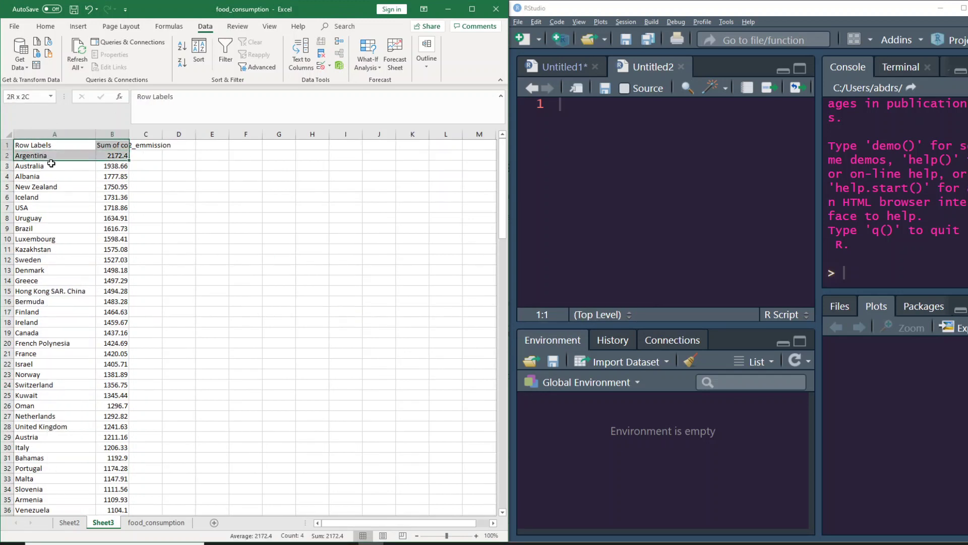
{"action": "key", "text": "shift+Down"}
{"action": "key", "text": "shift+Down"}
{"action": "key", "text": "shift+Down"}
{"action": "key", "text": "shift+Down"}
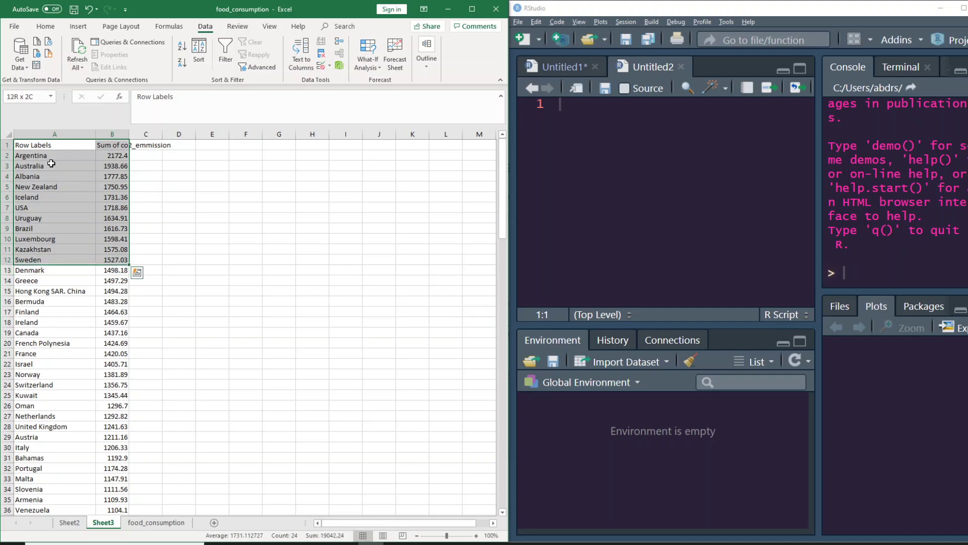
{"action": "key", "text": "shift+Down"}
{"action": "key", "text": "shift+Down"}
{"action": "key", "text": "shift+Down"}
{"action": "key", "text": "shift+Down"}
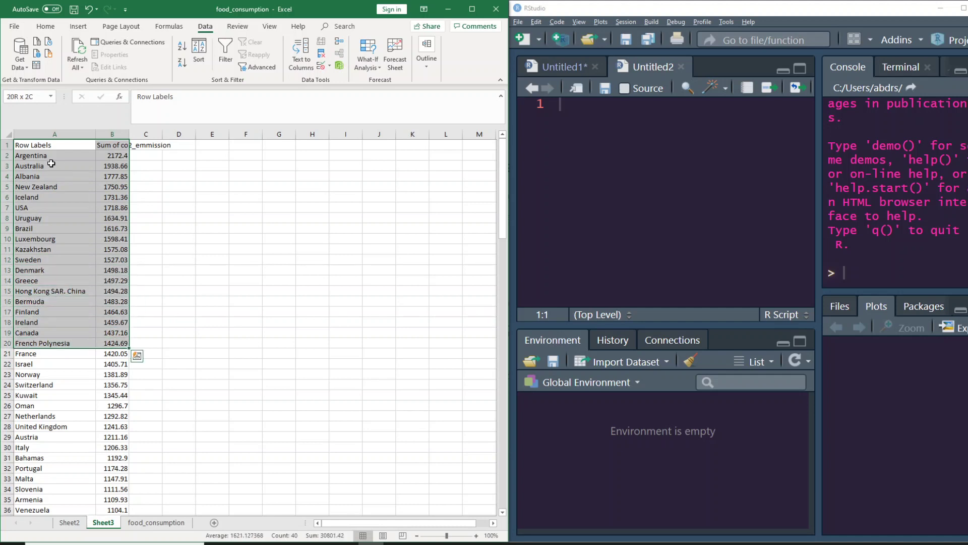
- Apply All Borders to the top 20 rows and widen column B to fit its header
{"action": "left_click", "coordinate": [46, 26]}
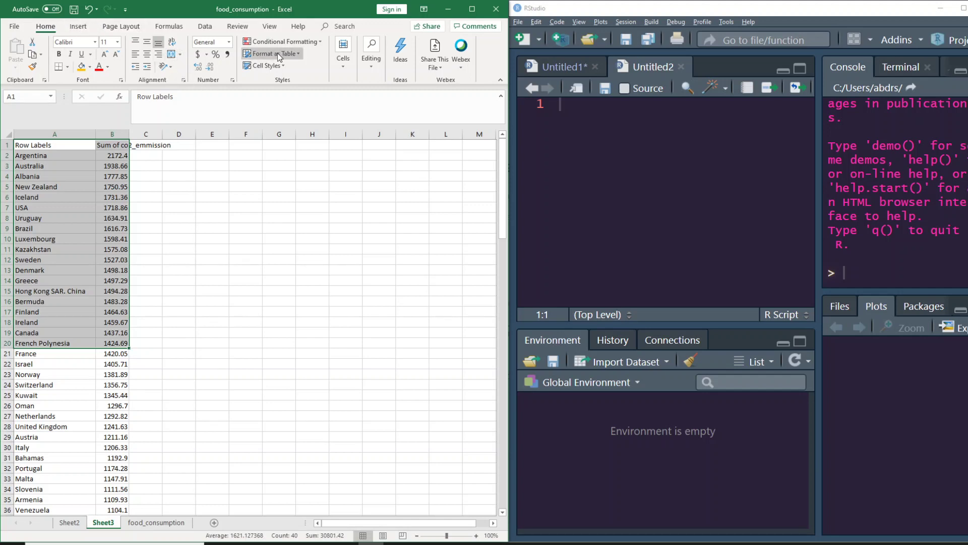
{"action": "left_click", "coordinate": [291, 39]}
{"action": "mouse_move", "coordinate": [275, 125]}
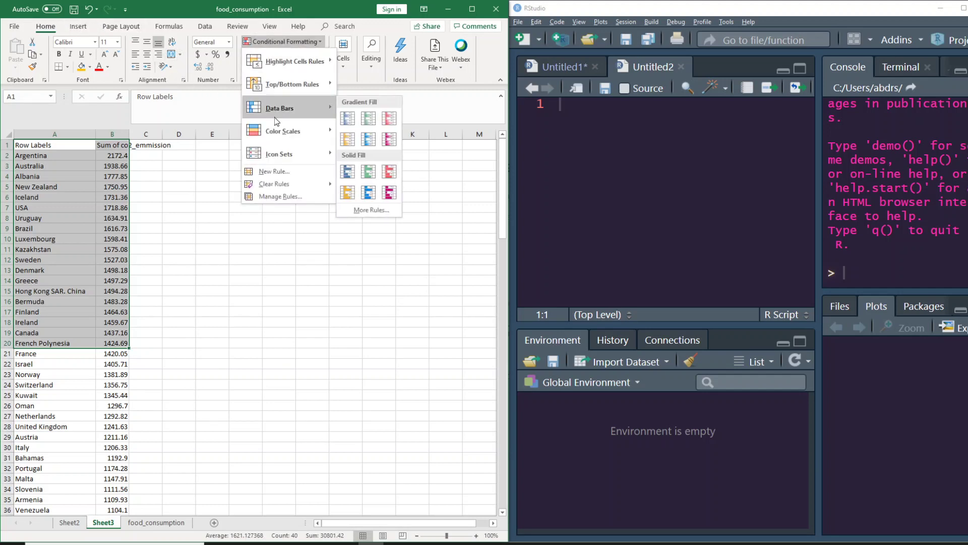
{"action": "left_click", "coordinate": [149, 230]}
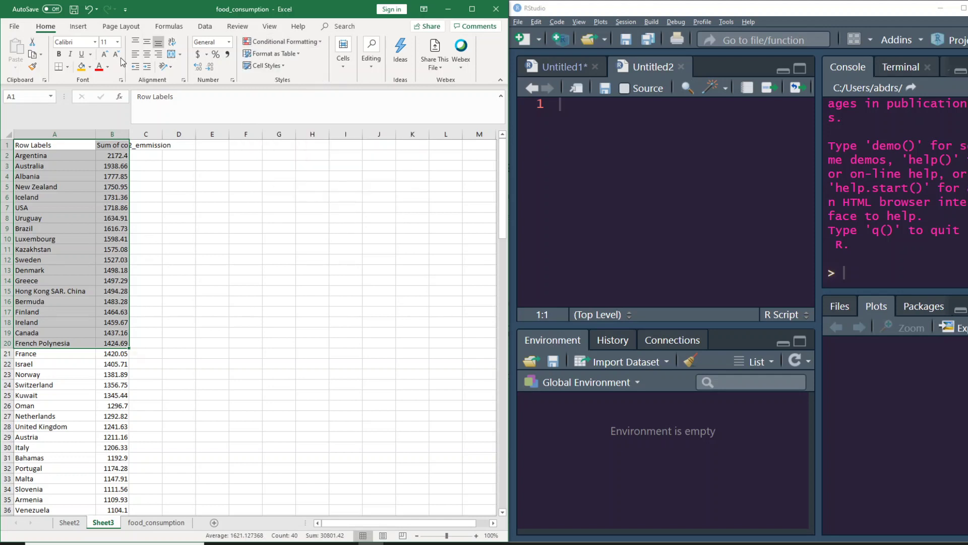
{"action": "left_click", "coordinate": [67, 67]}
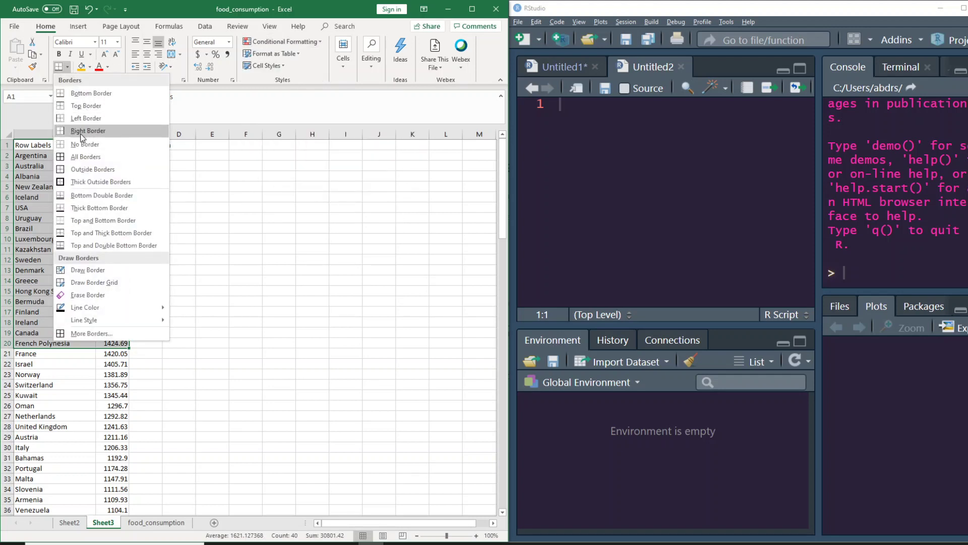
{"action": "left_click", "coordinate": [79, 158]}
{"action": "left_click", "coordinate": [146, 207]}
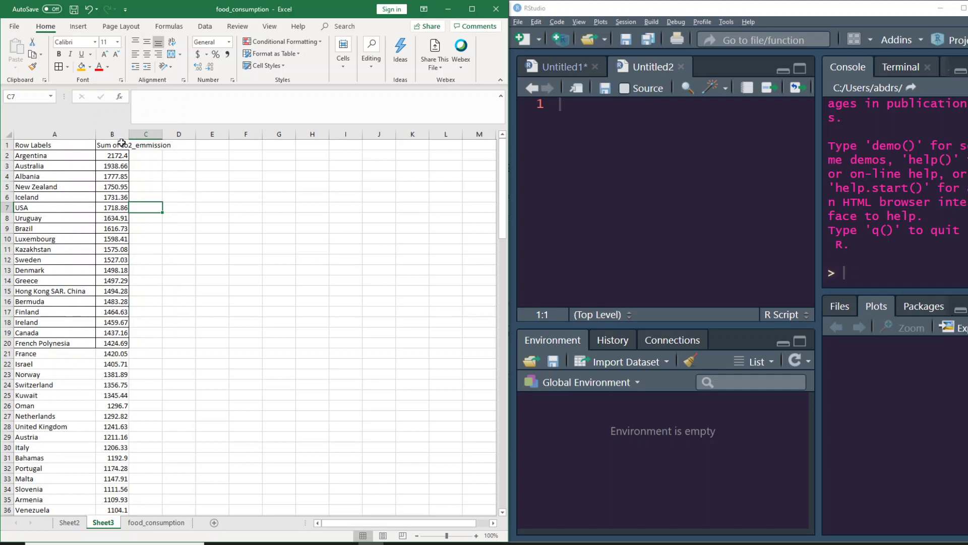
{"action": "left_click_drag", "start_coordinate": [131, 138], "coordinate": [175, 137]}
- Write library(tidyverse) in the Untitled2 script and run it to load the packages
{"action": "left_click", "coordinate": [630, 143]}
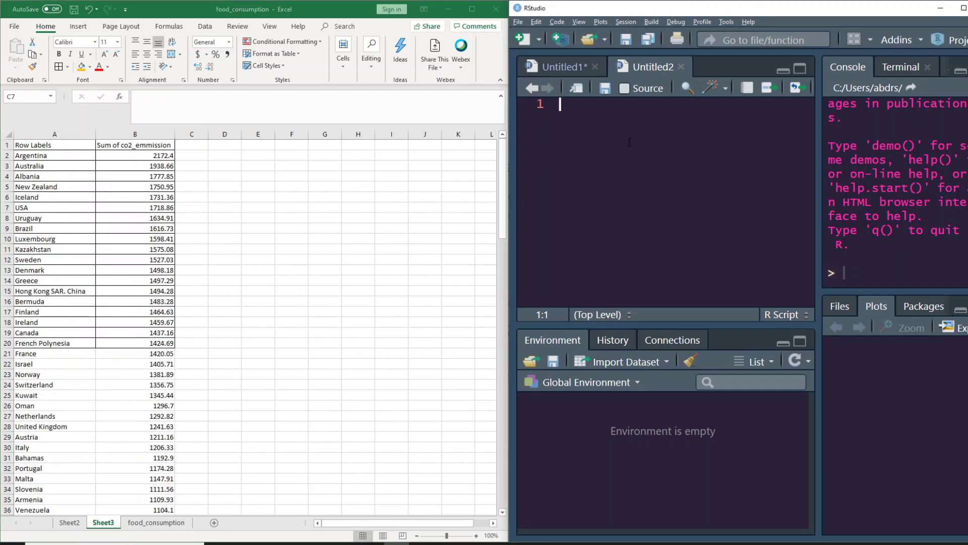
{"action": "type", "text": "library"}
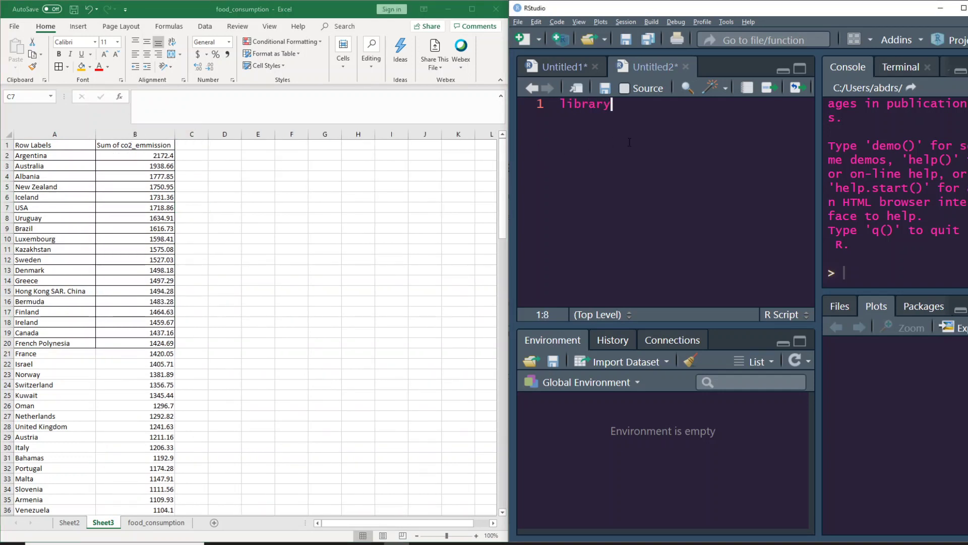
{"action": "type", "text": "(tiy"}
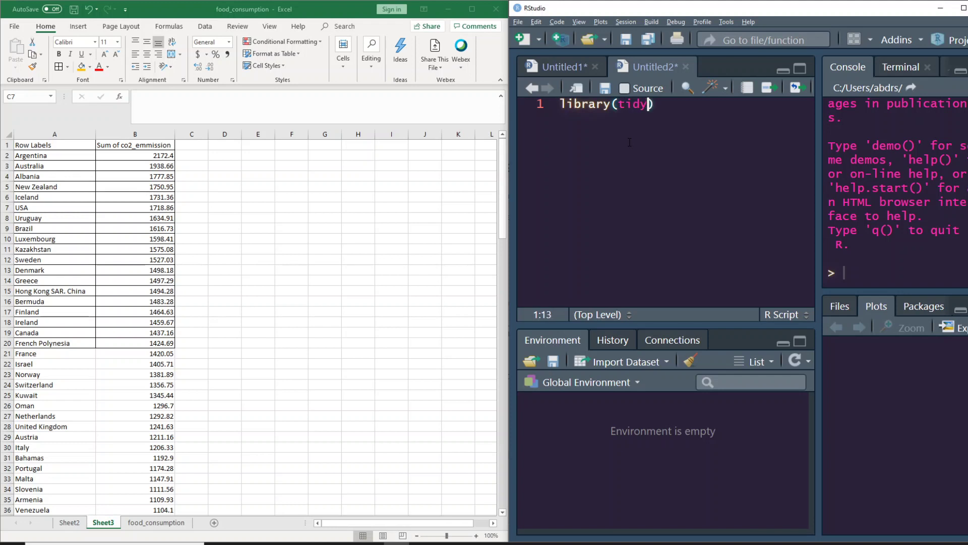
{"action": "type", "text": "yverse"}
{"action": "key", "text": "ctrl+Return"}
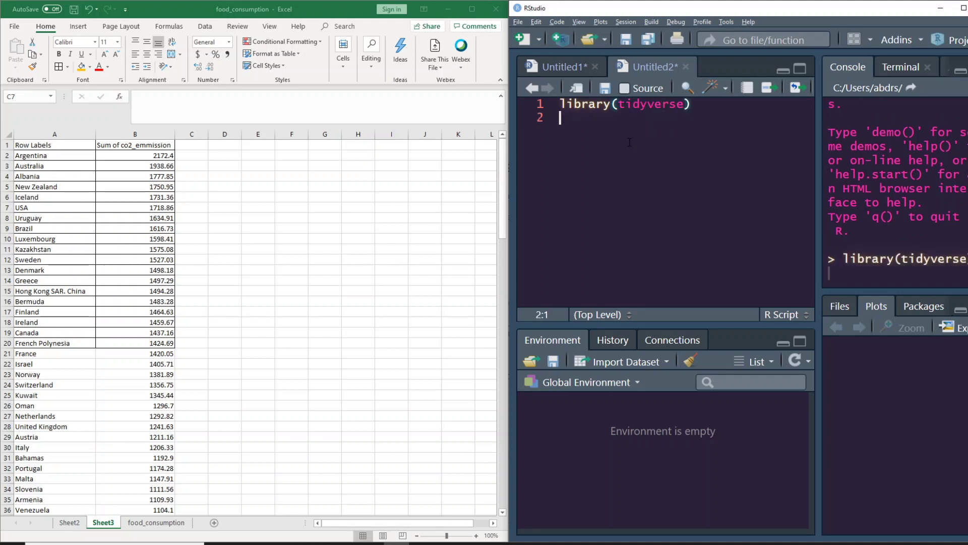
{"action": "key", "text": "Return"}
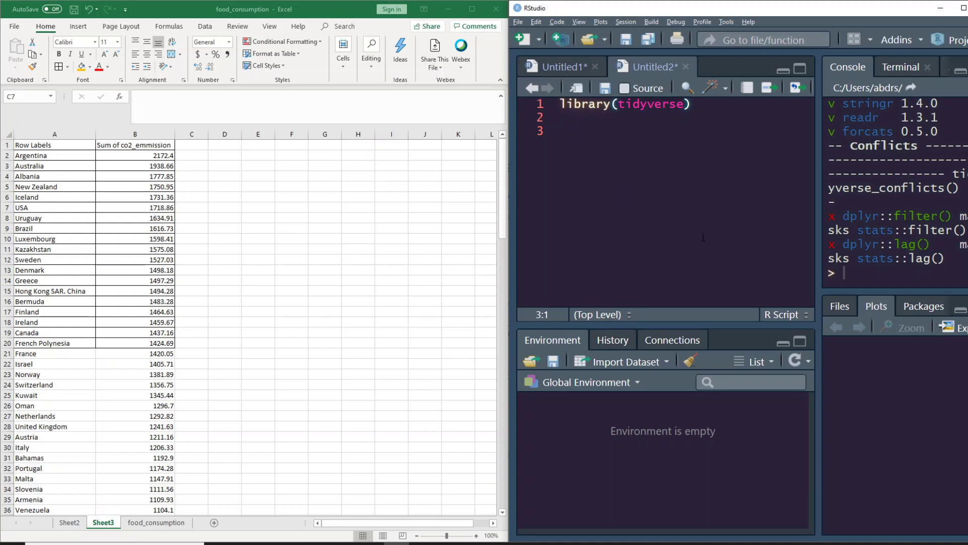
- Add co2 <- read_csv("c:\users\Downloads\food_consumption.csv"), run it, and widen the editor pane
{"action": "left_click", "coordinate": [842, 306]}
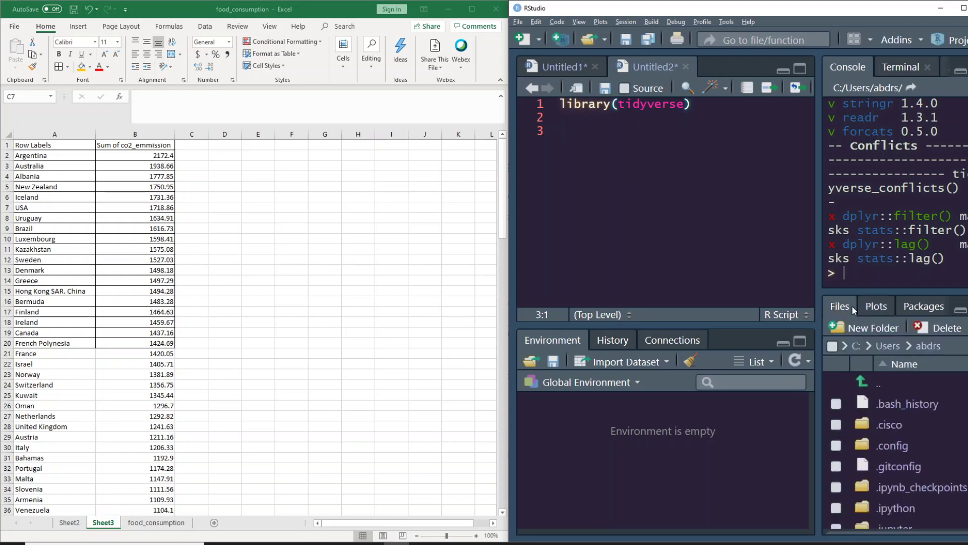
{"action": "scroll", "coordinate": [903, 397], "scroll_direction": "down", "scroll_amount": 3}
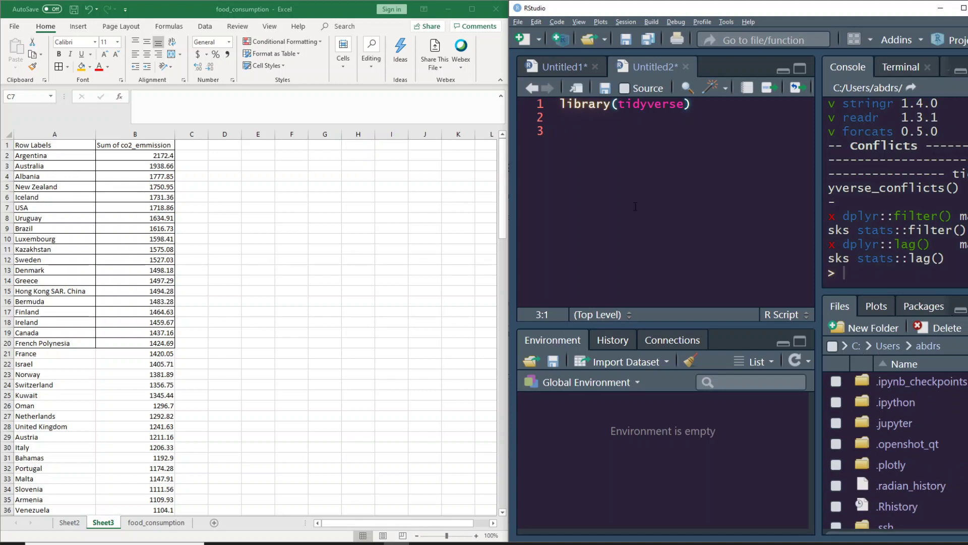
{"action": "type", "text": "co2 <- rea"}
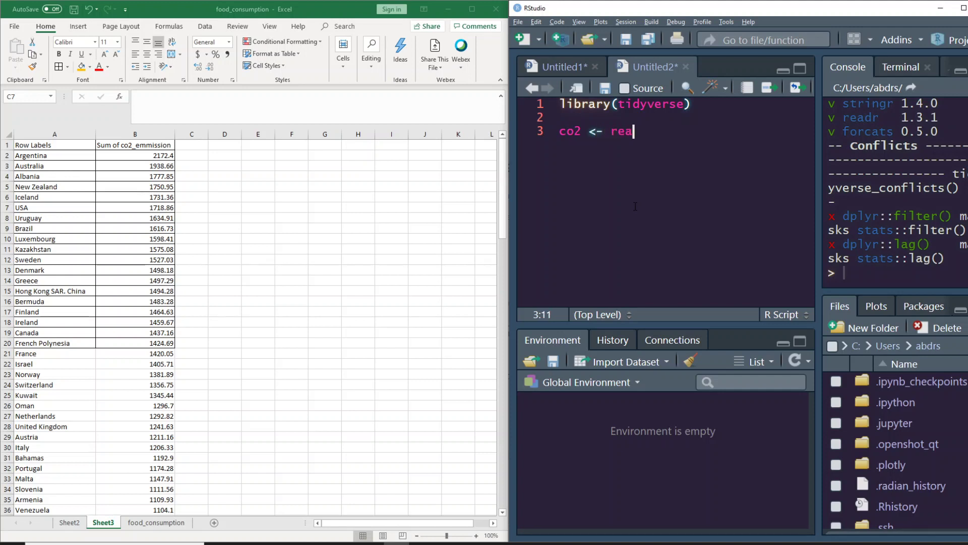
{"action": "type", "text": "d_csv(\"c"}
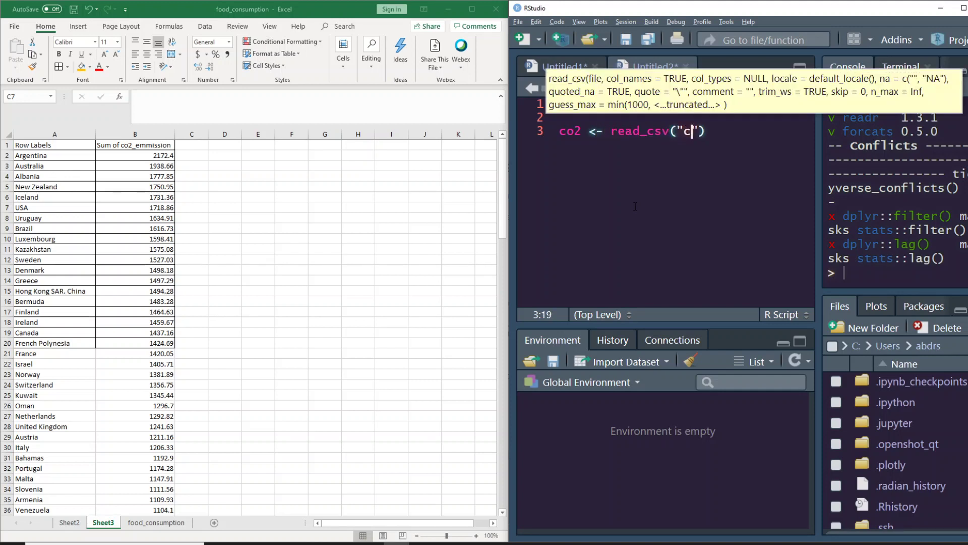
{"action": "type", "text": ":\\users"}
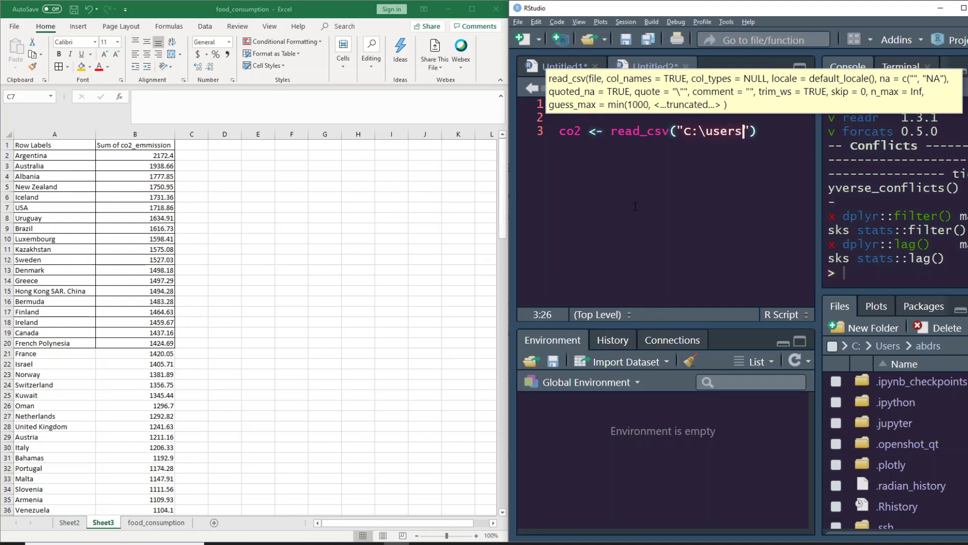
{"action": "type", "text": "\\Downloads\\"}
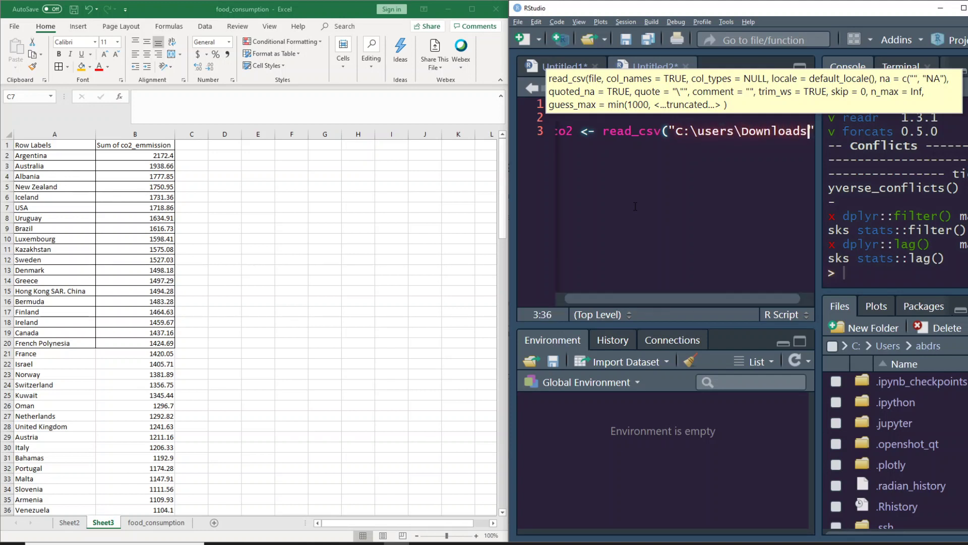
{"action": "type", "text": "food_consu"}
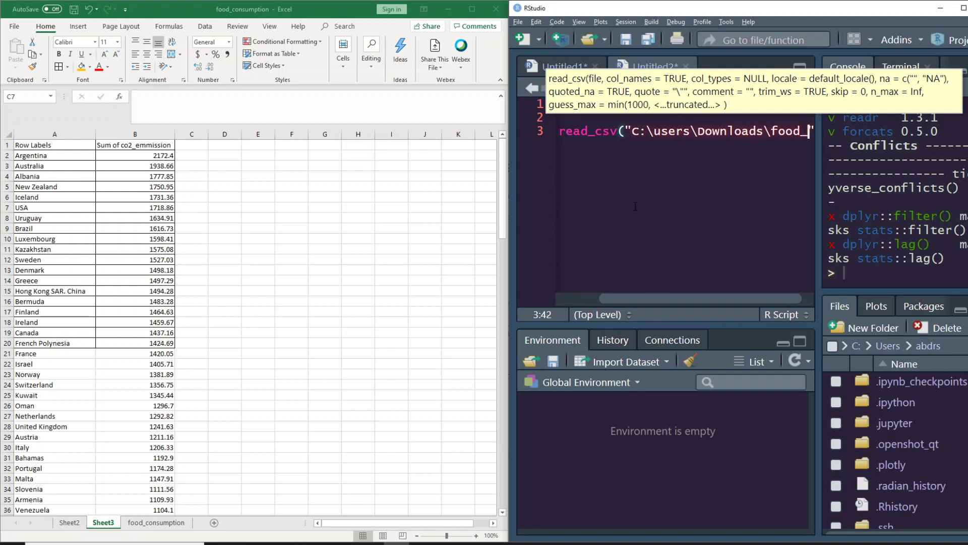
{"action": "type", "text": "mption.csv"}
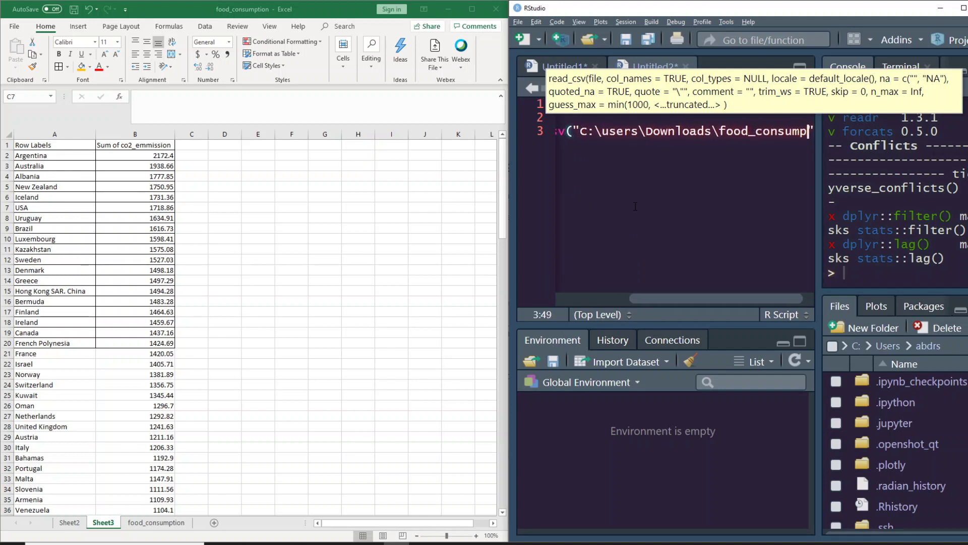
{"action": "key", "text": "ctrl+Return"}
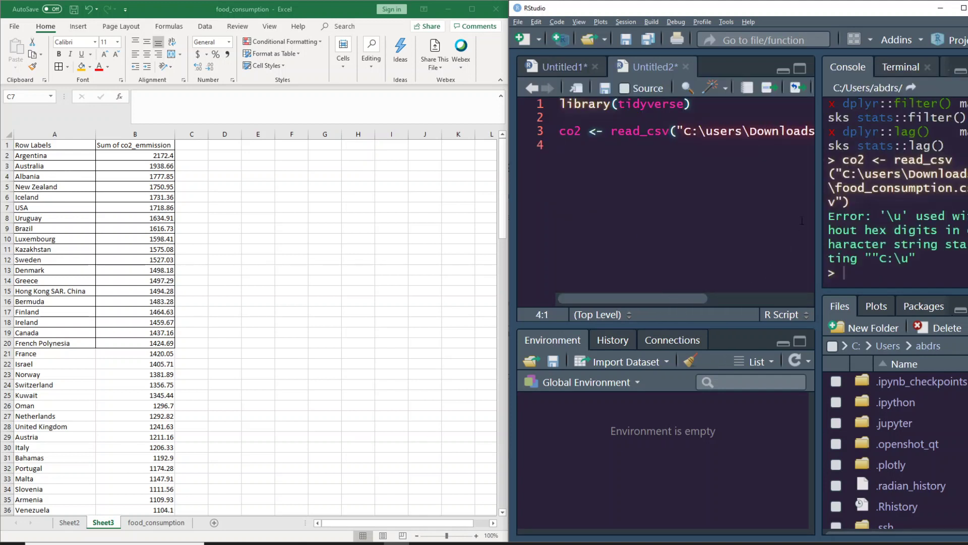
{"action": "left_click_drag", "start_coordinate": [882, 206], "coordinate": [915, 201]}
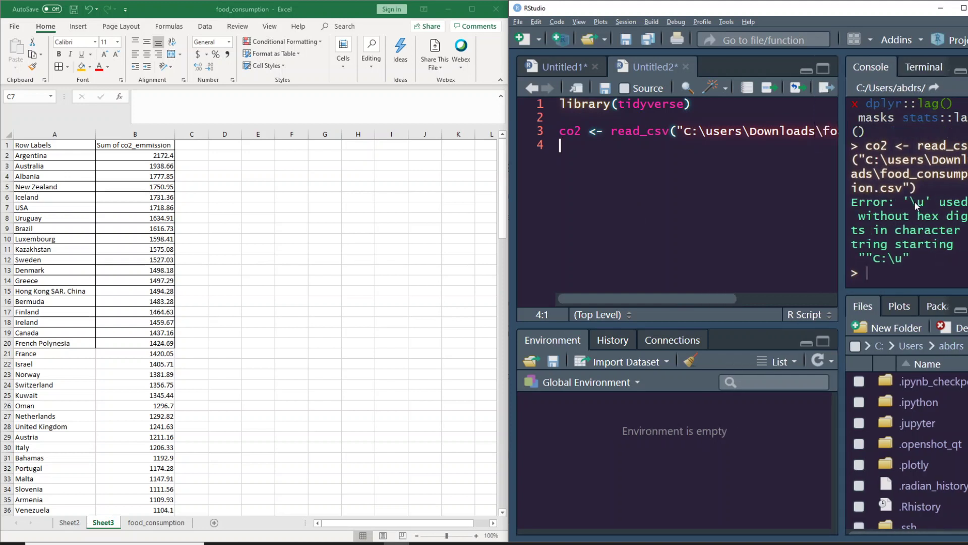